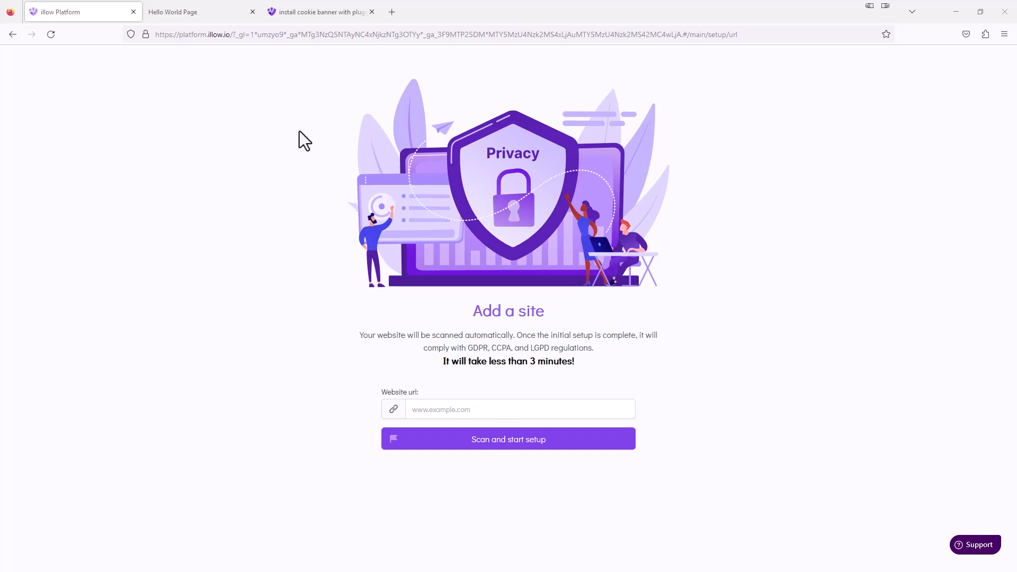
- Copy the domain adshq.com from the Hello World page, enter it as illow's website URL and start the scan and setup
{"action": "left_click", "coordinate": [204, 18]}
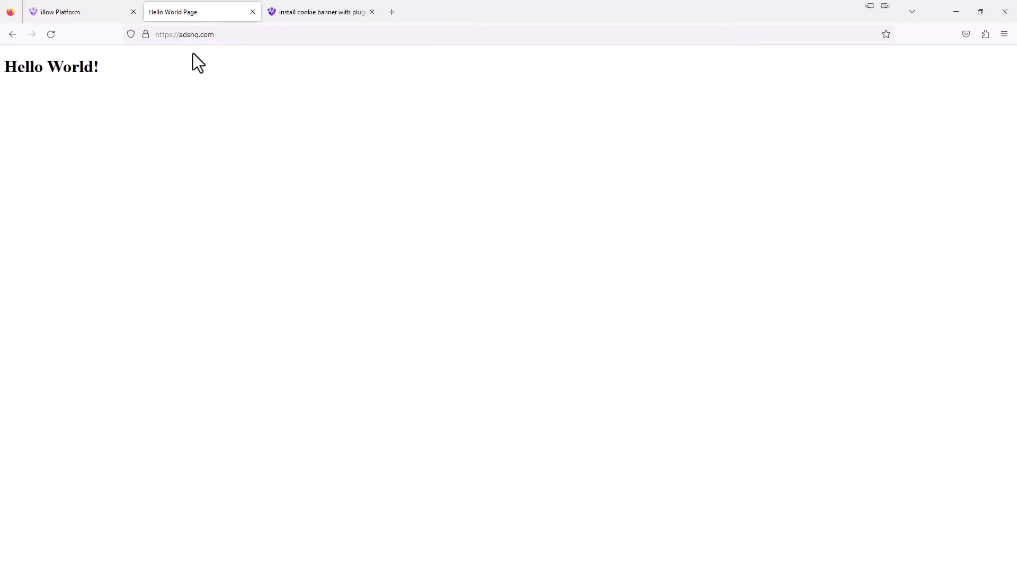
{"action": "left_click_drag", "start_coordinate": [215, 35], "coordinate": [179, 35]}
{"action": "right_click", "coordinate": [199, 36]}
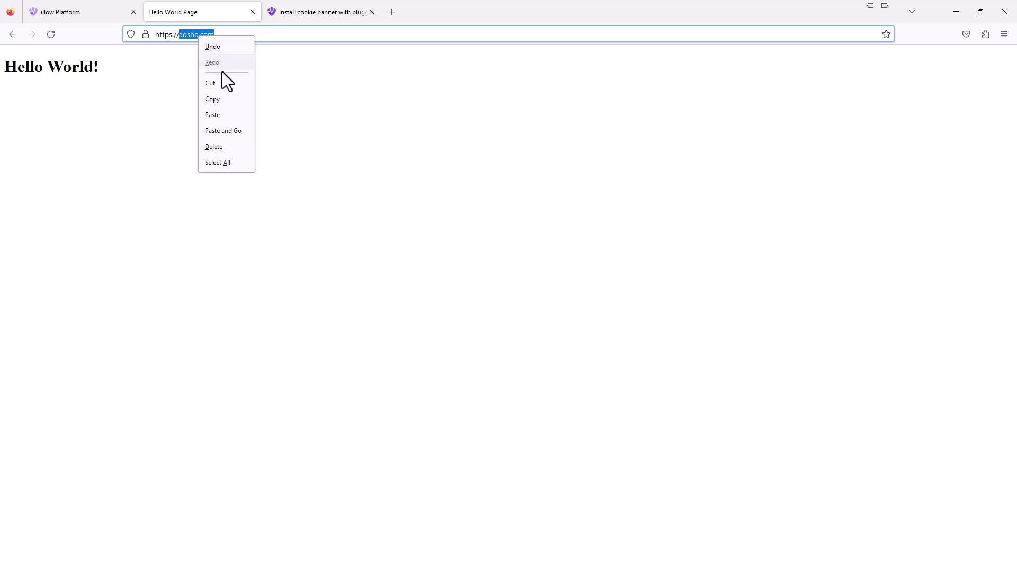
{"action": "left_click", "coordinate": [229, 99]}
{"action": "left_click", "coordinate": [91, 12]}
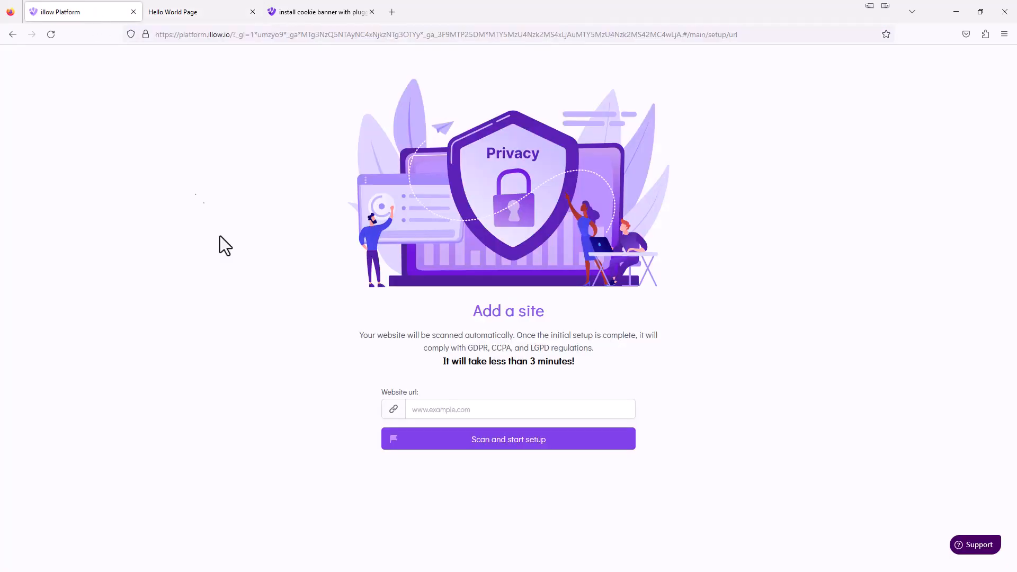
{"action": "left_click", "coordinate": [427, 410]}
{"action": "key", "text": "ctrl+v"}
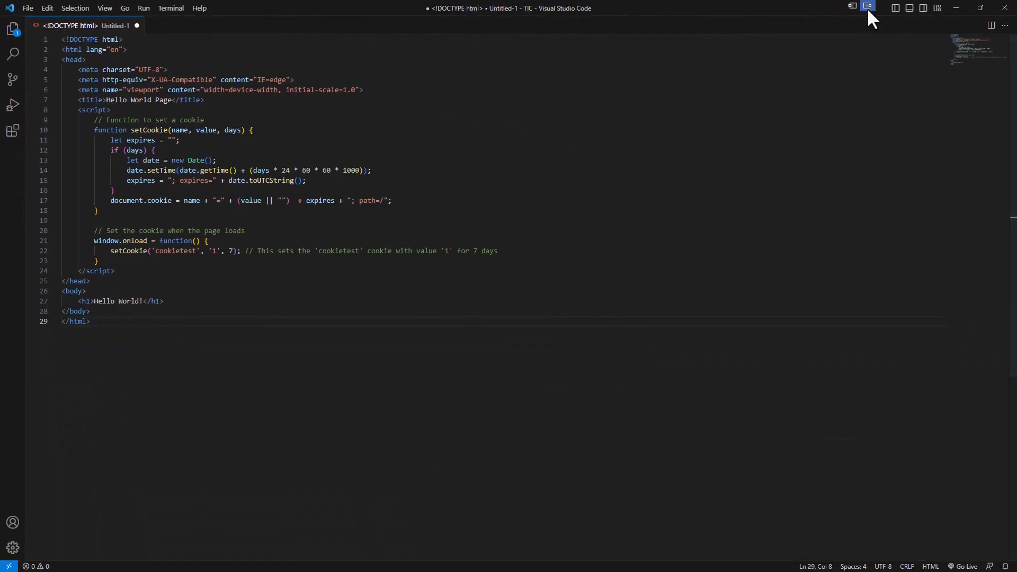
{"action": "left_click", "coordinate": [867, 6]}
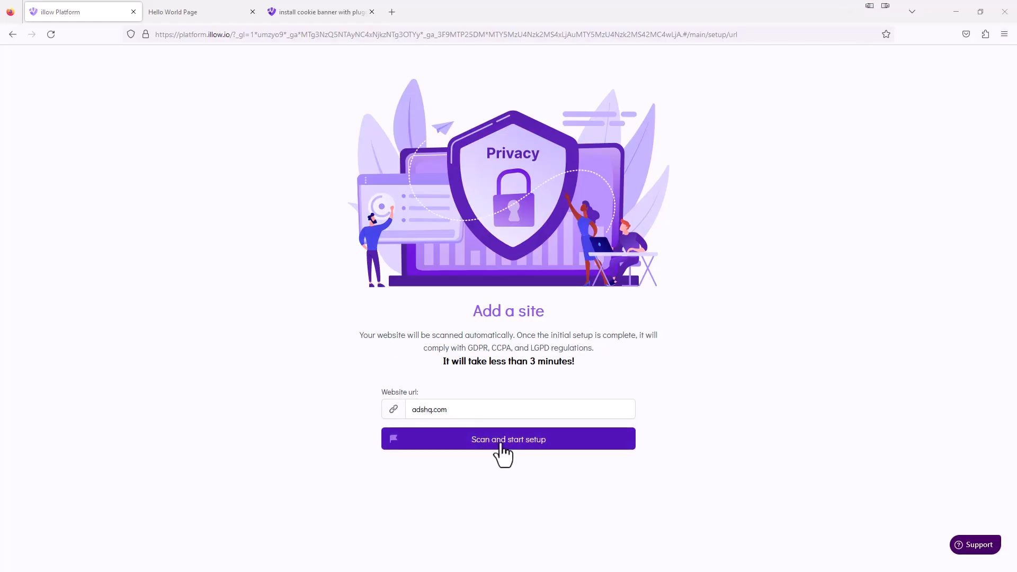
{"action": "left_click", "coordinate": [562, 443]}
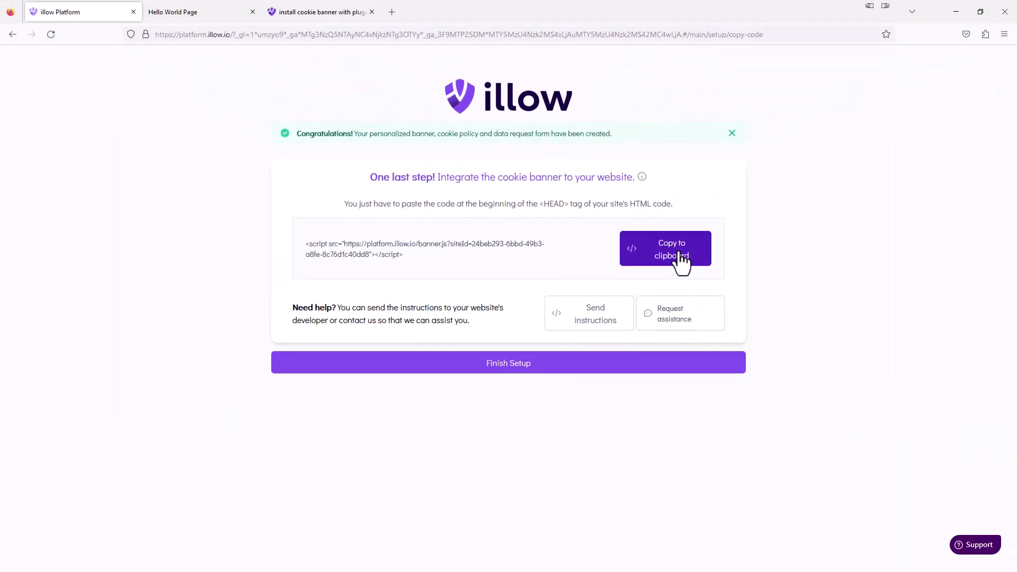
- Copy the cookie banner script and paste it on a new line directly after the opening head tag in Visual Studio Code
{"action": "left_click", "coordinate": [681, 261]}
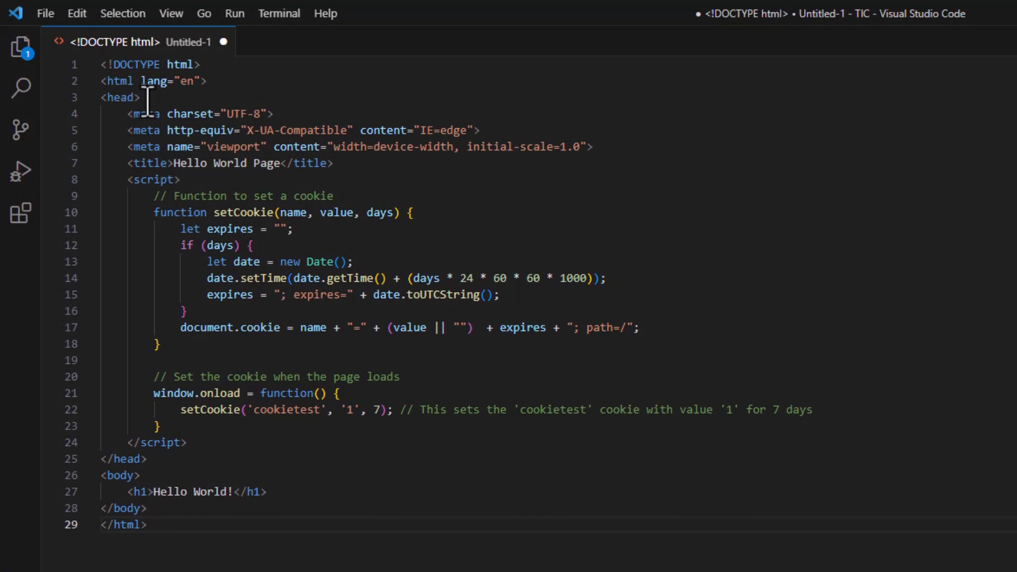
{"action": "left_click", "coordinate": [166, 102]}
{"action": "key", "text": "Return"}
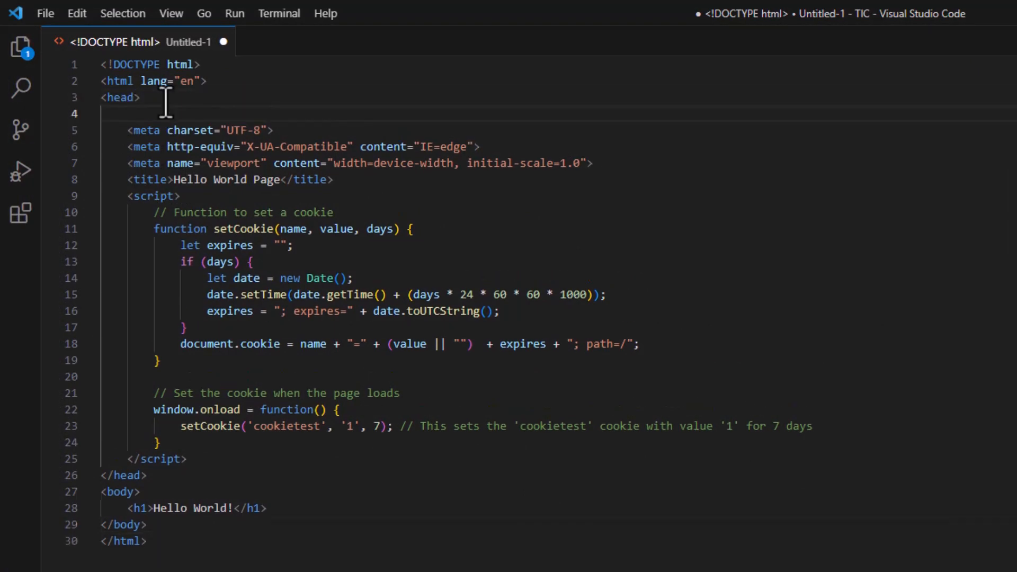
{"action": "key", "text": "ctrl+v"}
{"action": "left_click", "coordinate": [947, 244]}
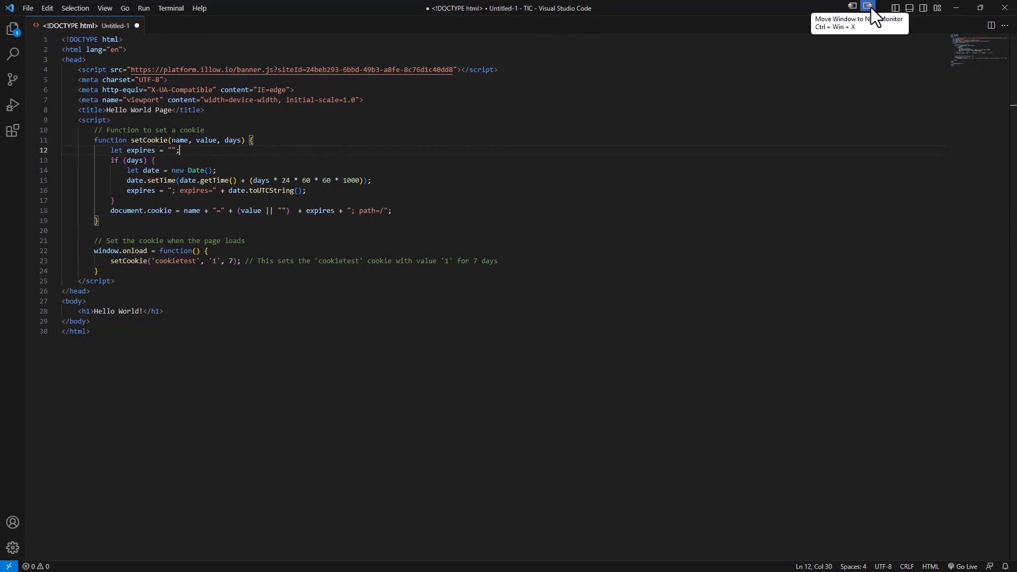
- Return to the browser, reload the Hello World page and inspect the cookie banner's custom permissions, closing them without submitting
{"action": "left_click", "coordinate": [871, 7]}
{"action": "left_click", "coordinate": [218, 14]}
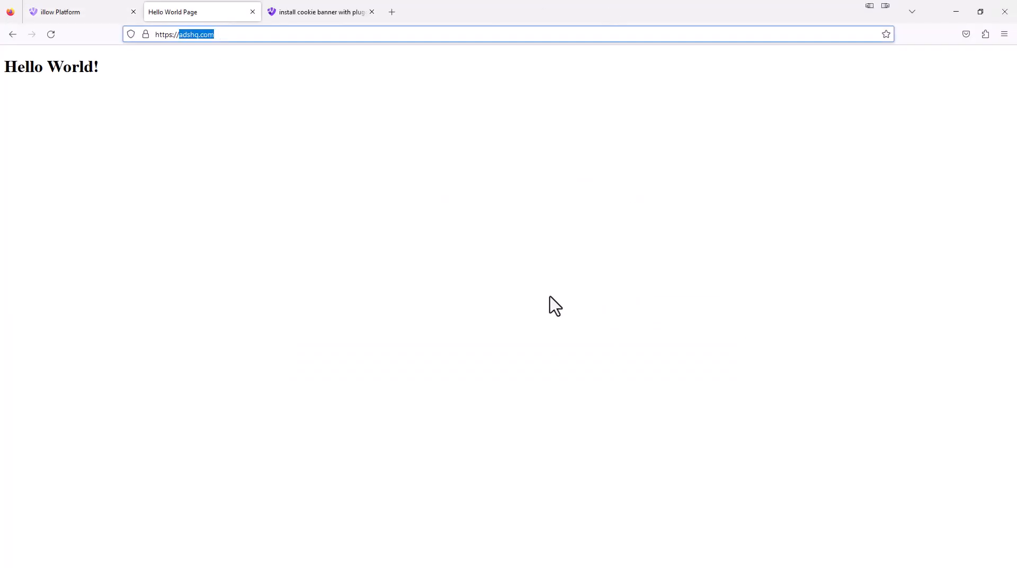
{"action": "left_click", "coordinate": [133, 77]}
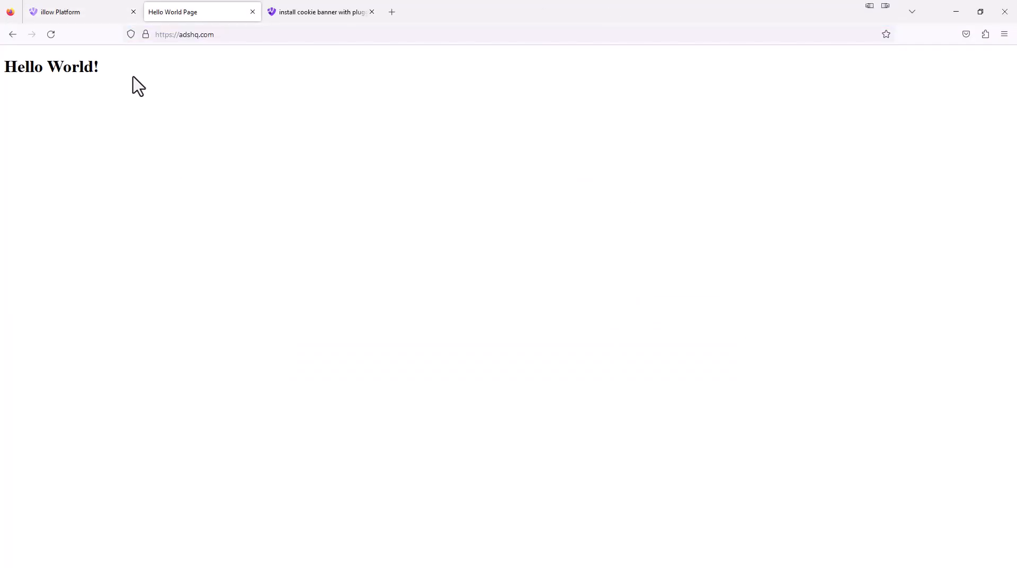
{"action": "key", "text": "F5"}
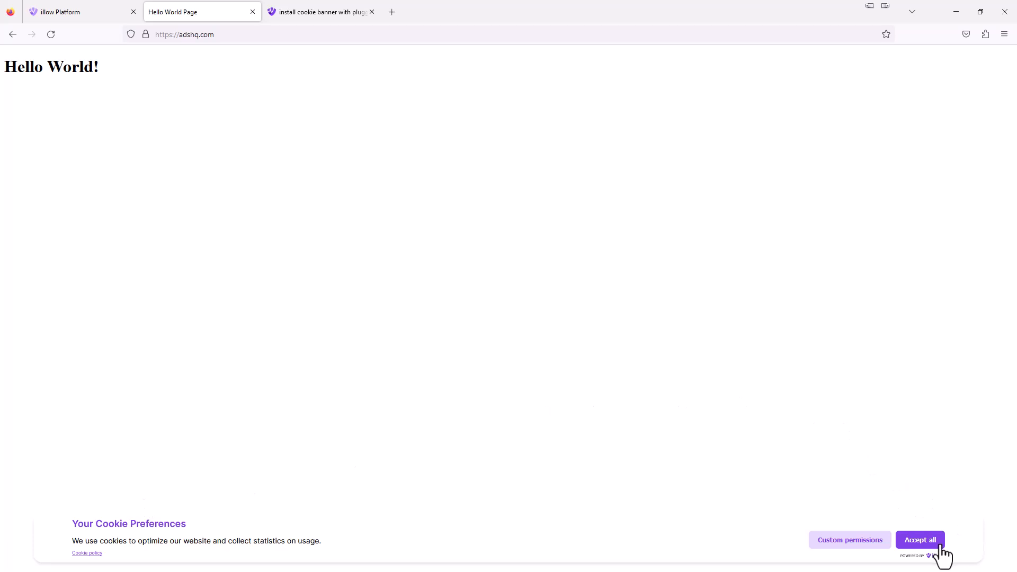
{"action": "left_click", "coordinate": [858, 546]}
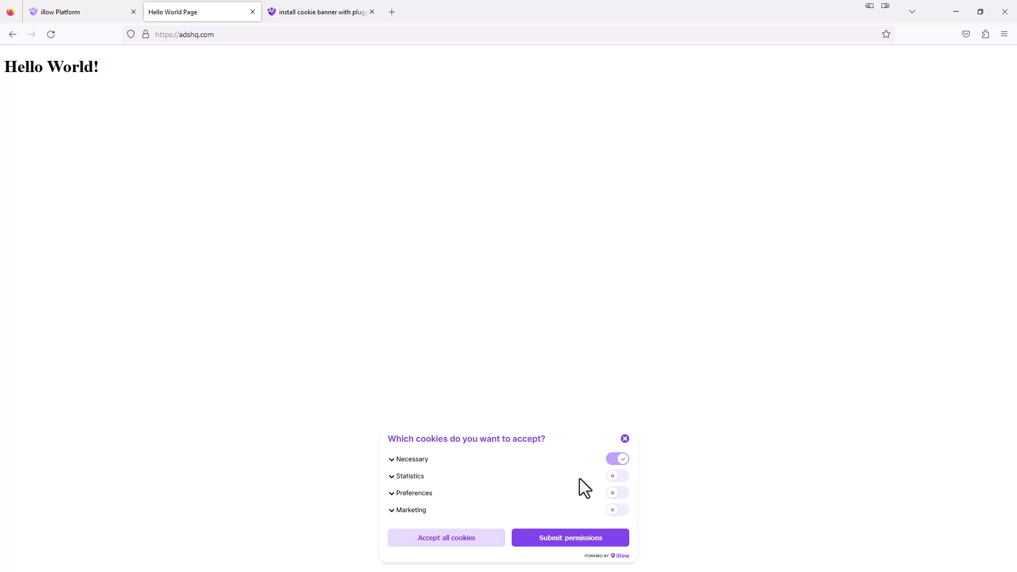
{"action": "left_click", "coordinate": [625, 438]}
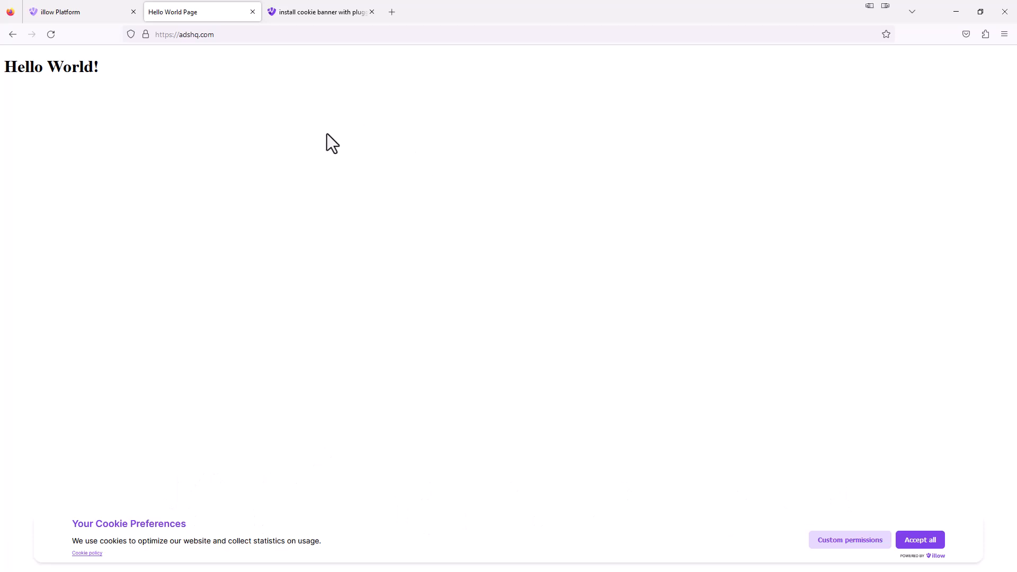
- Finish the illow setup for adshq.com and open the cookie banner customization settings
{"action": "left_click", "coordinate": [74, 11]}
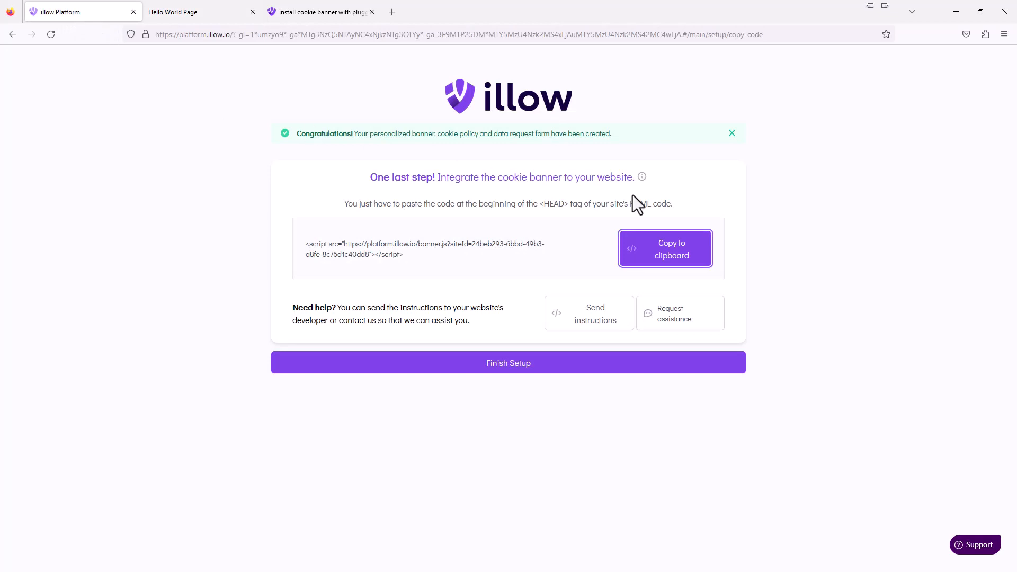
{"action": "left_click", "coordinate": [498, 365]}
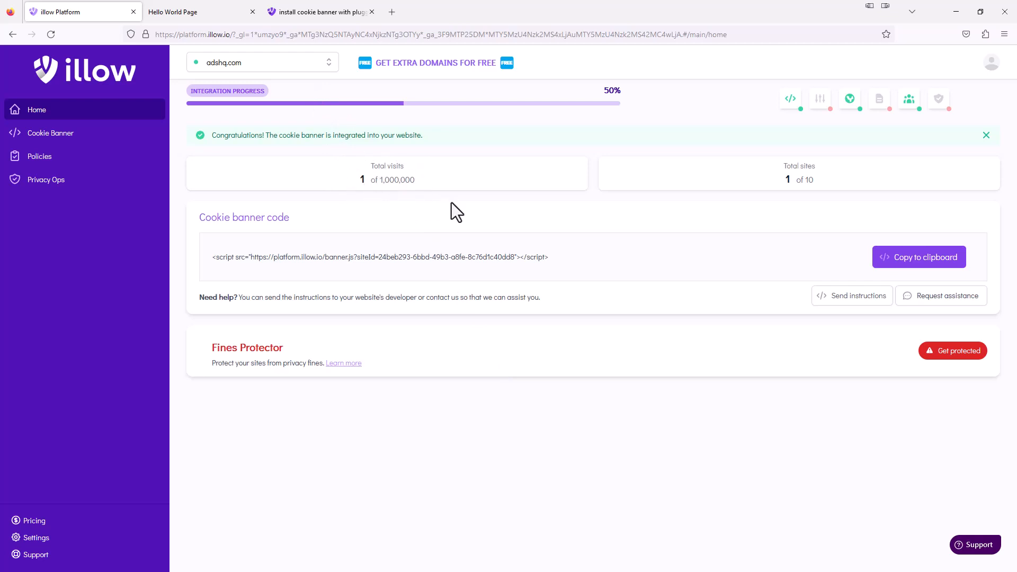
{"action": "left_click", "coordinate": [64, 139]}
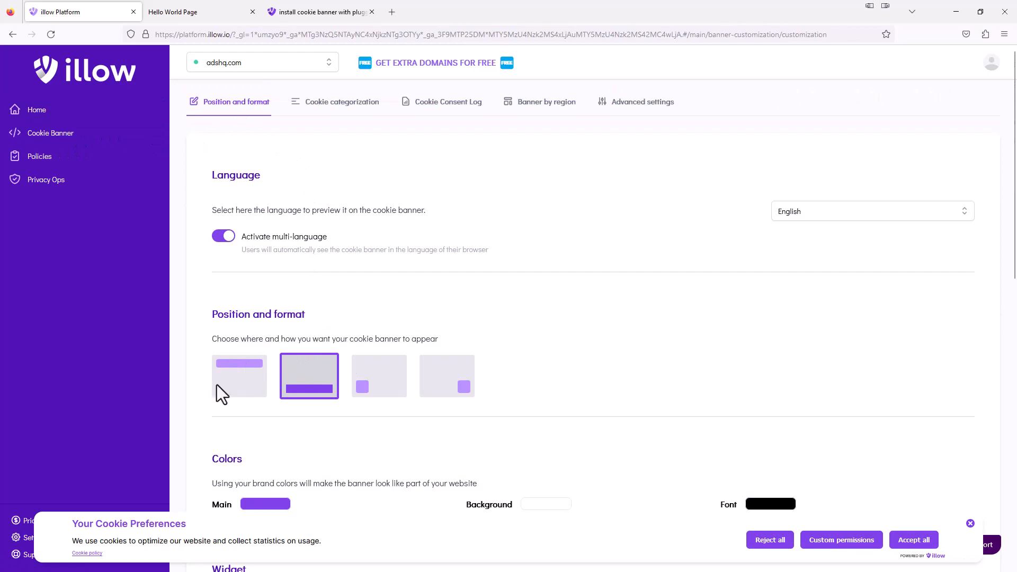
- Set the cookie banner's position to the full-width top bar and reload the Hello World page to check it
{"action": "left_click", "coordinate": [247, 390]}
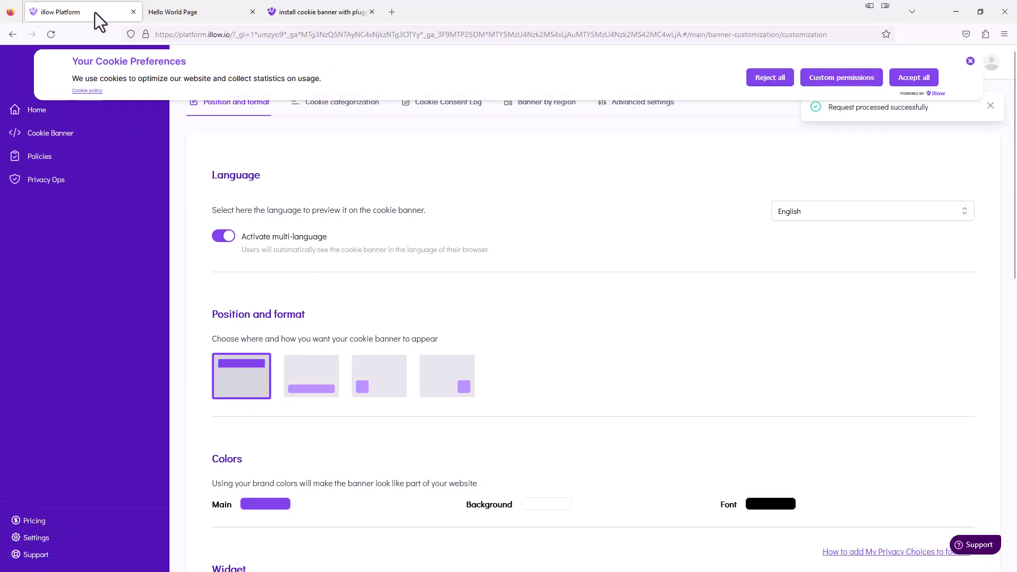
{"action": "left_click", "coordinate": [181, 18]}
{"action": "left_click", "coordinate": [49, 35]}
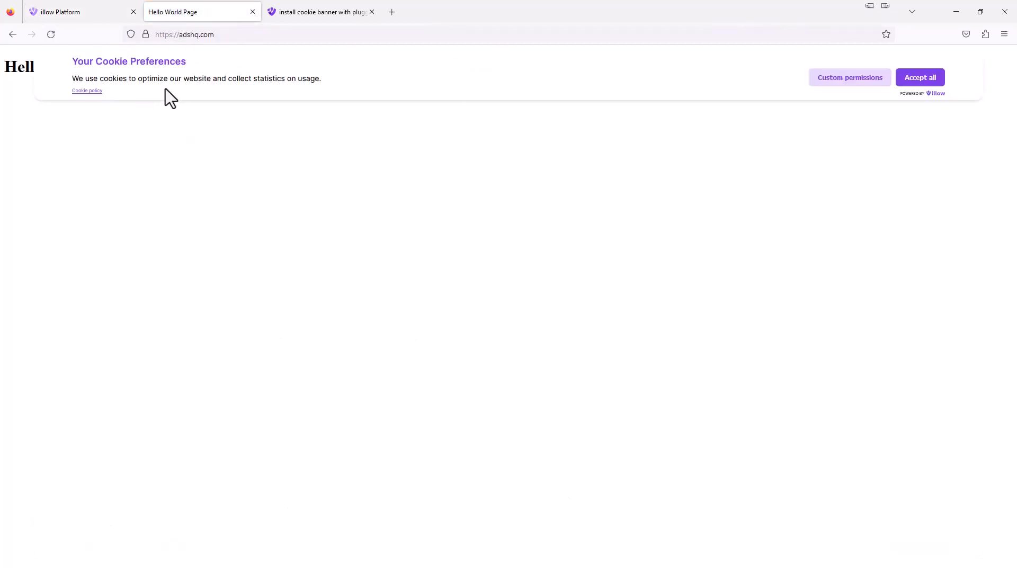
- Set the cookie banner's format to the bottom-left box and reload the Hello World page to check it
{"action": "left_click", "coordinate": [94, 11]}
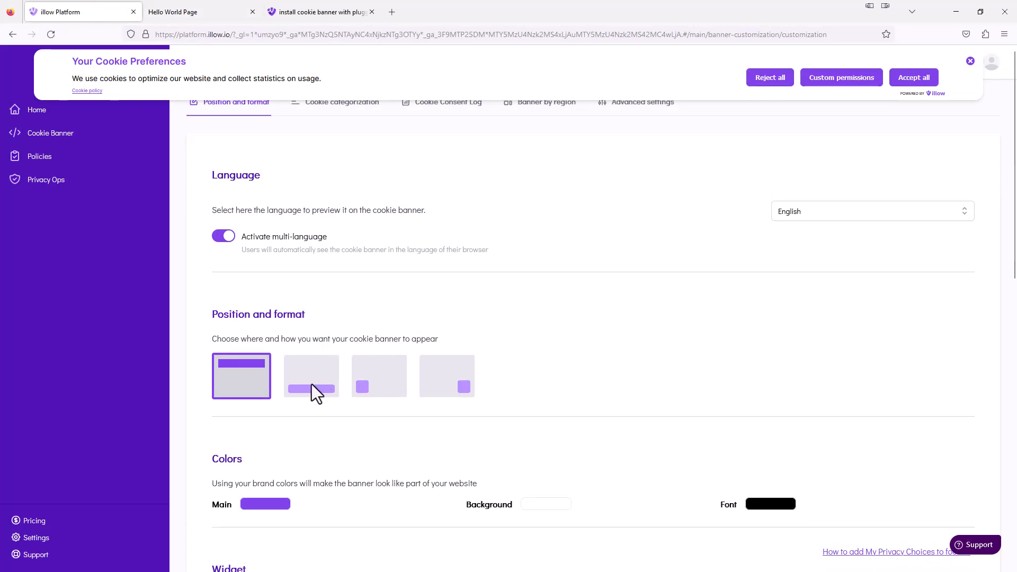
{"action": "left_click", "coordinate": [384, 379]}
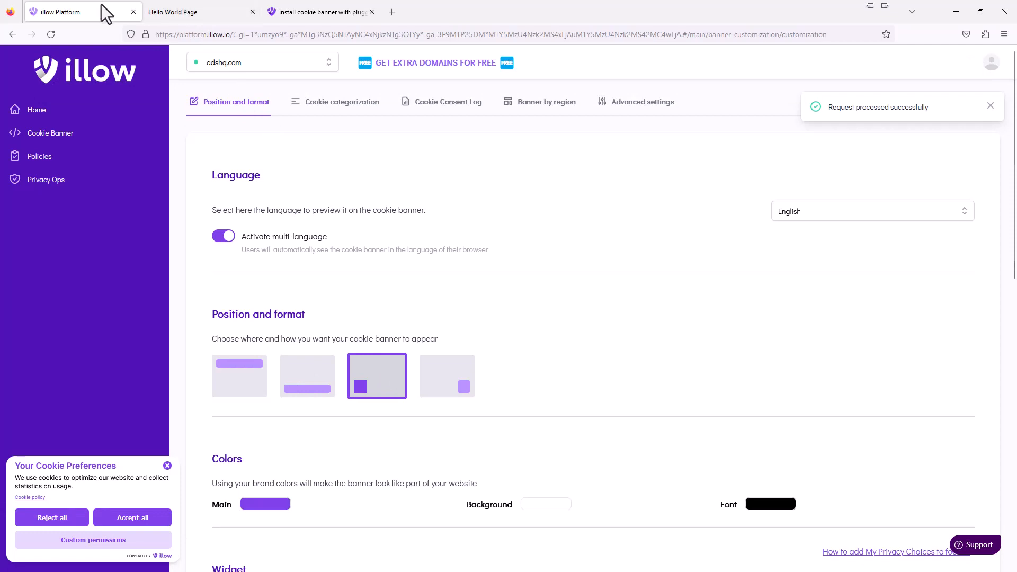
{"action": "left_click", "coordinate": [179, 14]}
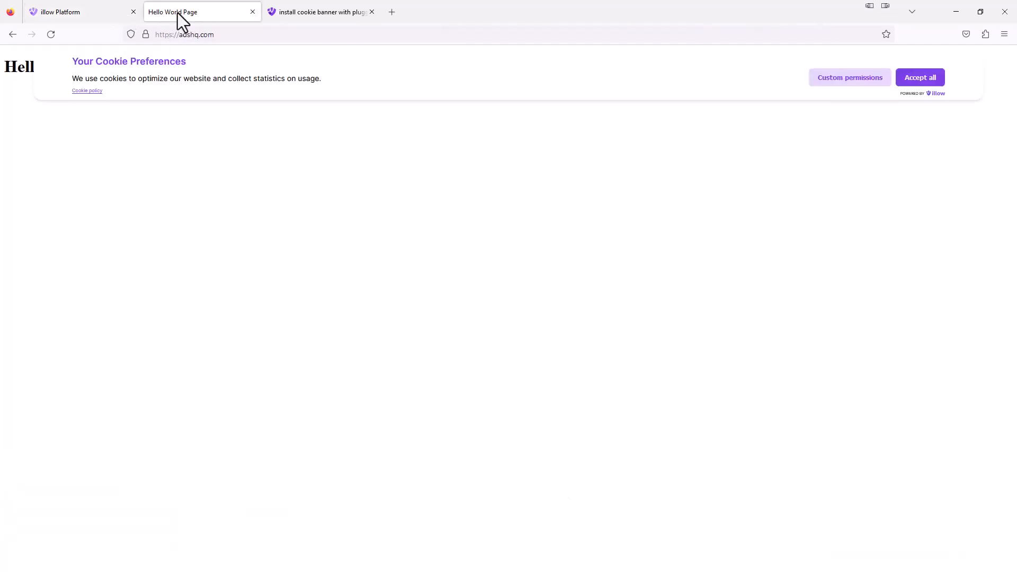
{"action": "left_click", "coordinate": [51, 34]}
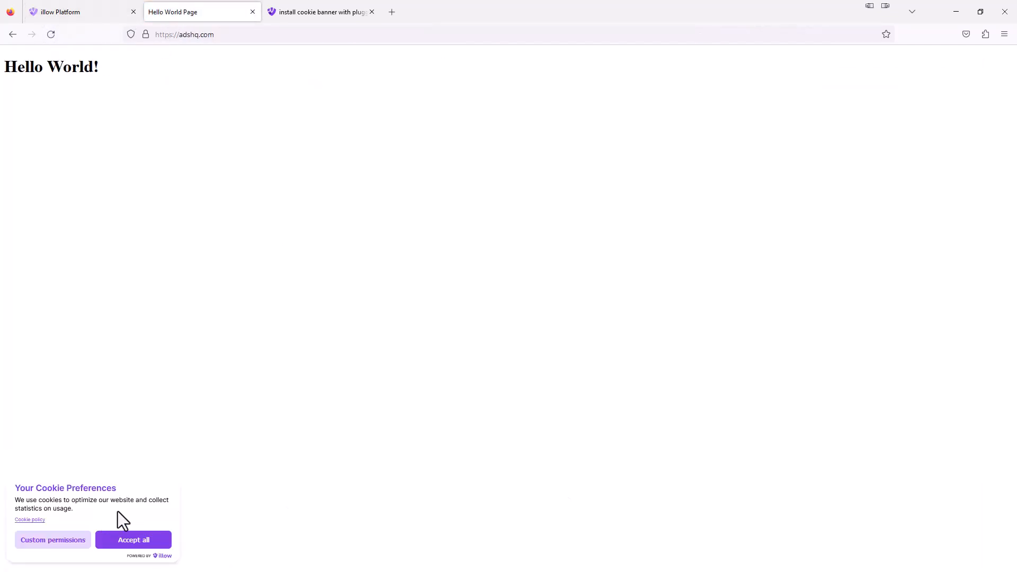
- Set the cookie banner's format to the bottom-right box and reload the Hello World page to check it
{"action": "left_click", "coordinate": [117, 12]}
{"action": "left_click", "coordinate": [449, 373]}
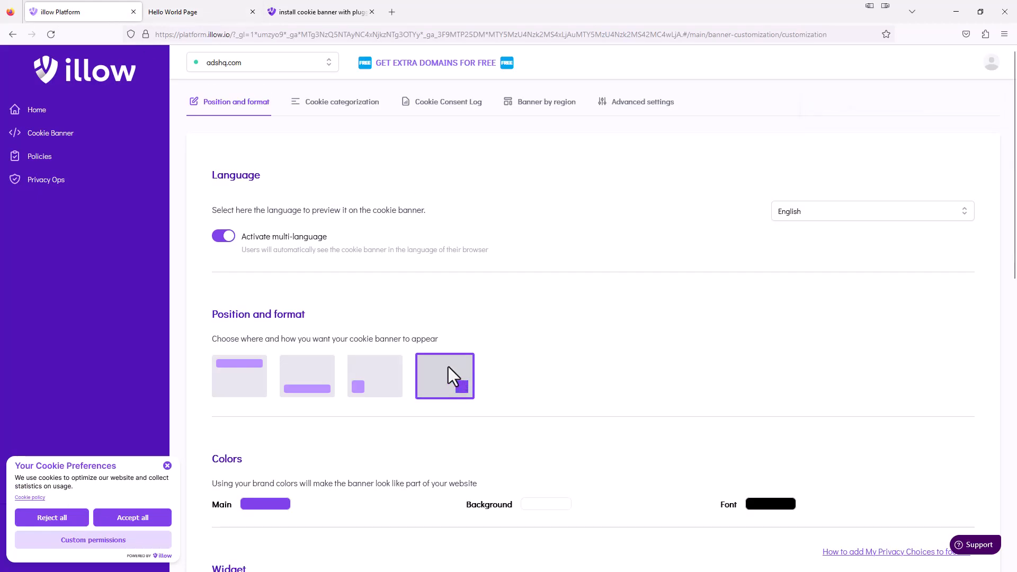
{"action": "left_click", "coordinate": [201, 14]}
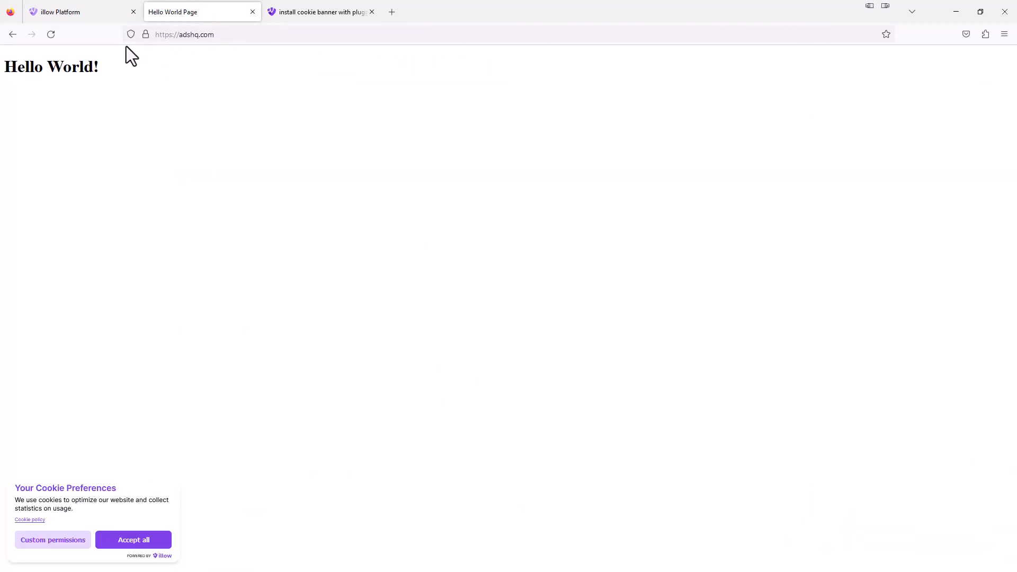
{"action": "left_click", "coordinate": [52, 35]}
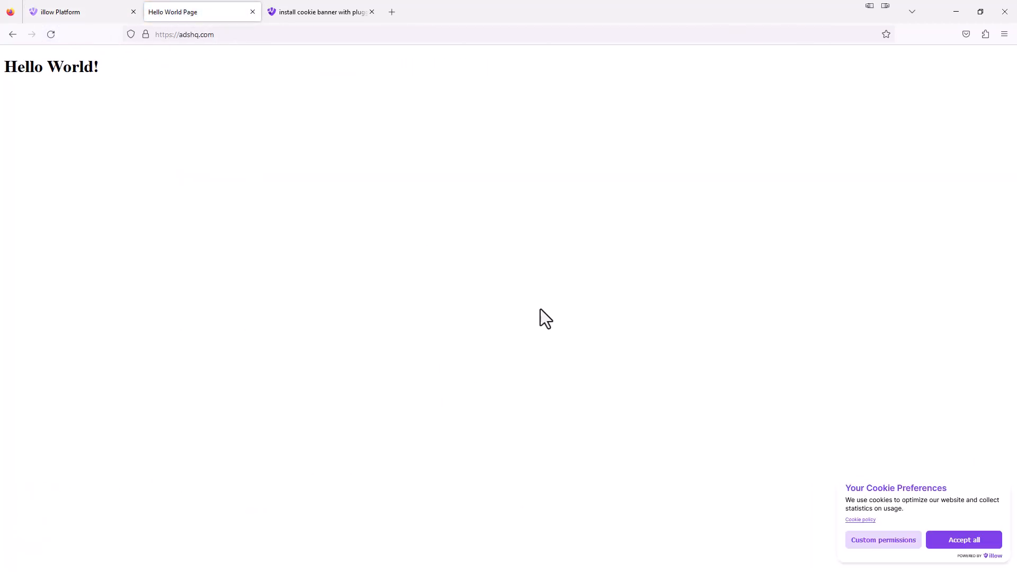
- Set the cookie banner's main color to red, #F3240B, in the illow customization settings
{"action": "left_click", "coordinate": [99, 16]}
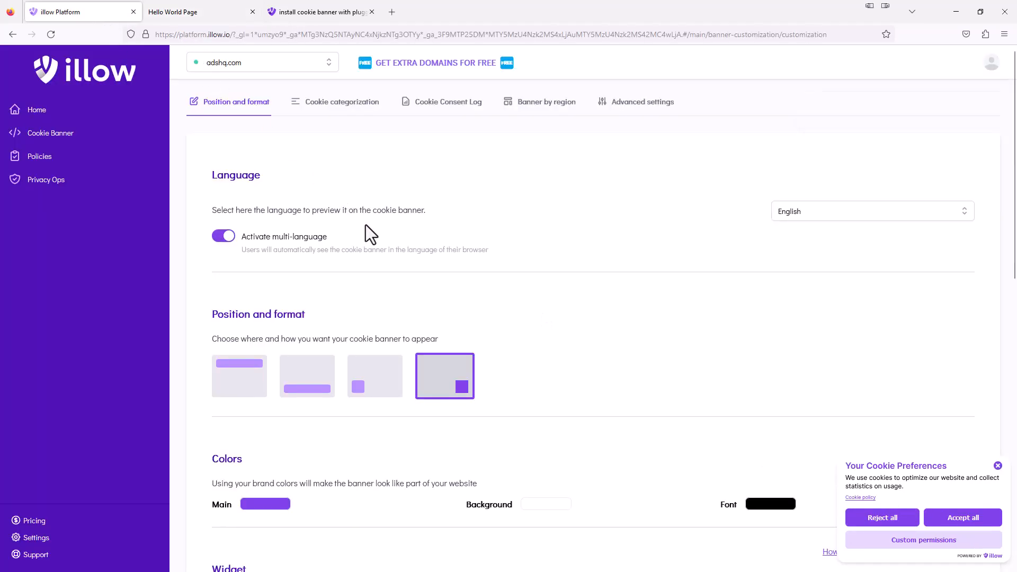
{"action": "scroll", "coordinate": [397, 310], "scroll_direction": "down", "scroll_amount": 2}
{"action": "left_click", "coordinate": [276, 438]}
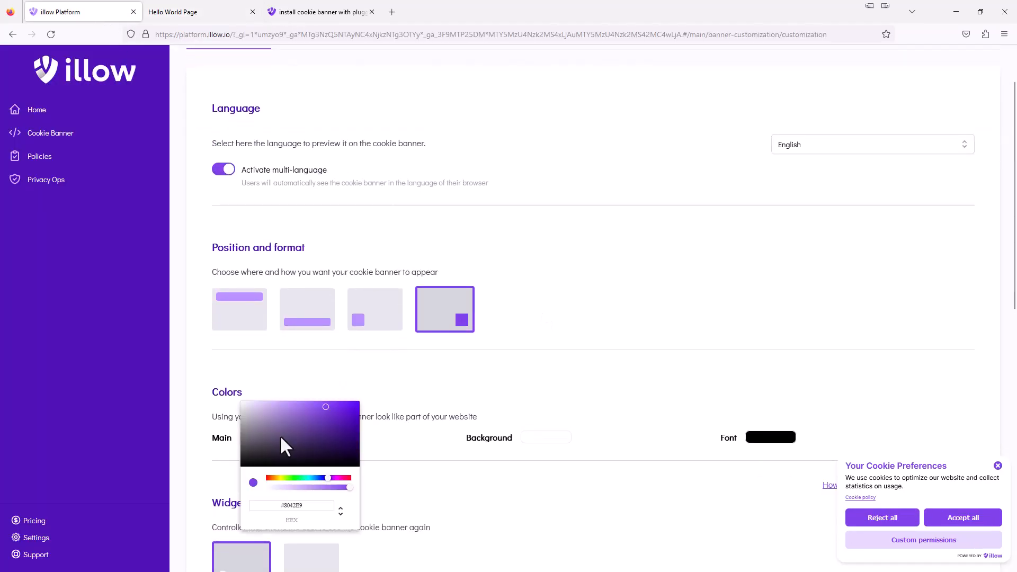
{"action": "left_click", "coordinate": [269, 479]}
{"action": "left_click", "coordinate": [354, 406]}
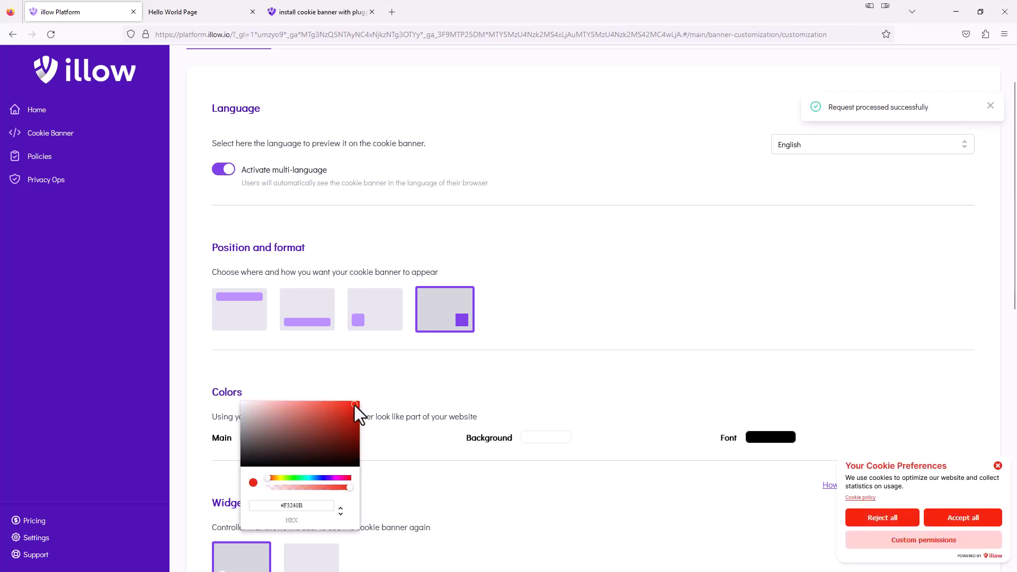
- Try darker grey shades for the cookie banner's background color, settling on a very light pink
{"action": "left_click", "coordinate": [533, 436]}
{"action": "left_click", "coordinate": [517, 405]}
{"action": "left_click", "coordinate": [532, 433]}
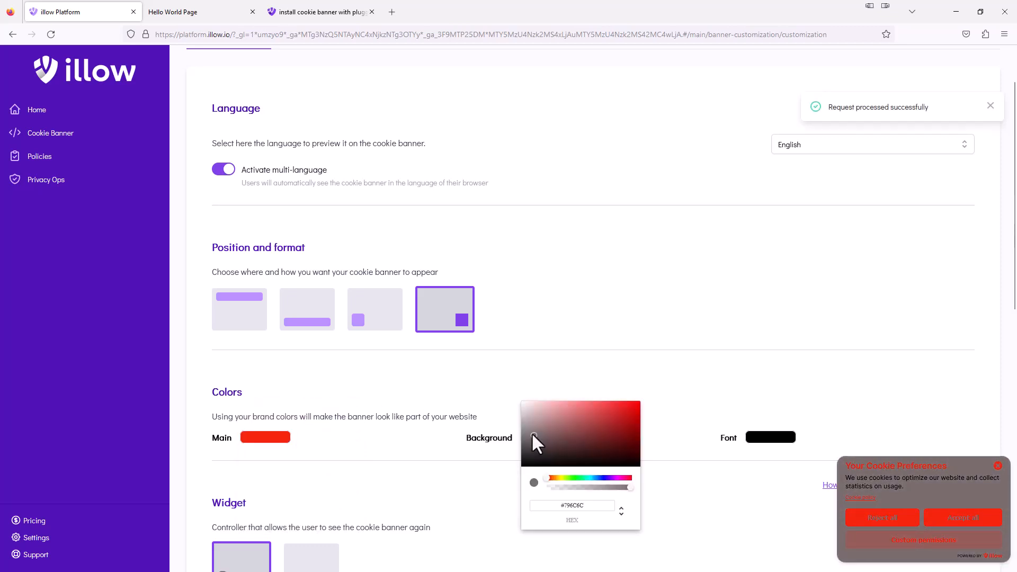
{"action": "left_click", "coordinate": [524, 405]}
{"action": "left_click", "coordinate": [525, 433]}
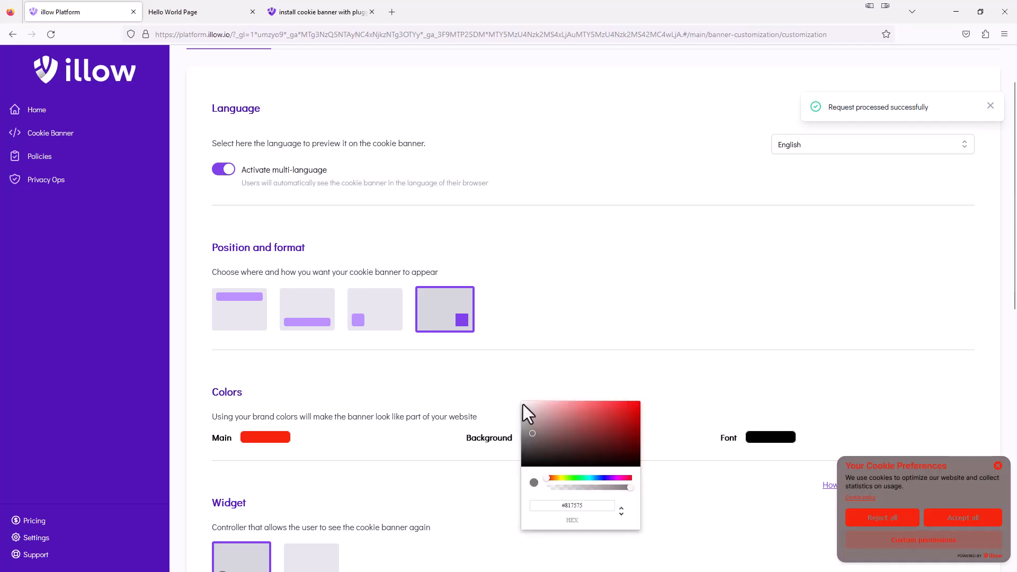
{"action": "left_click", "coordinate": [523, 405]}
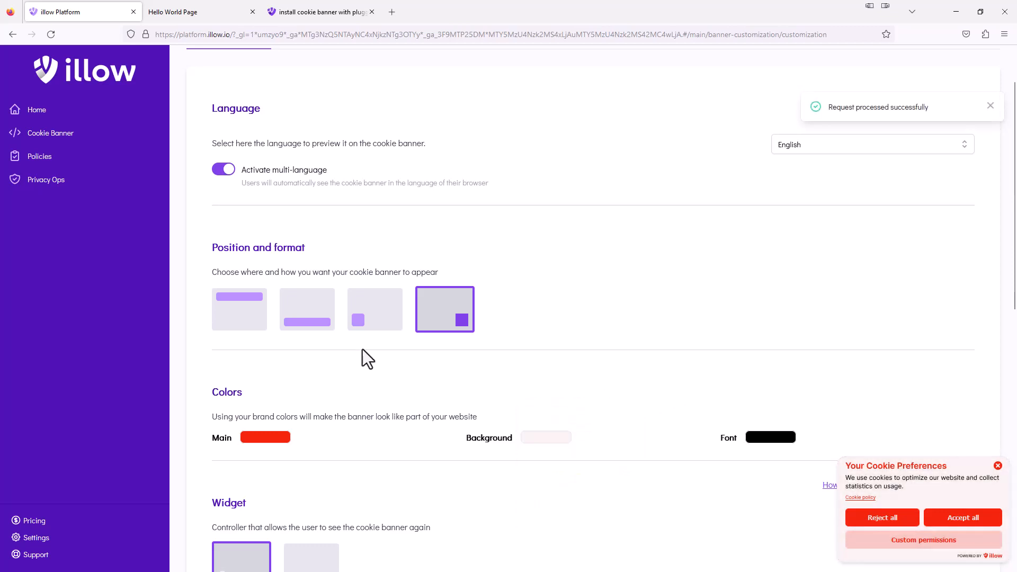
- Reload the Hello World page to check the banner's new colors and accept all cookies
{"action": "left_click", "coordinate": [199, 10]}
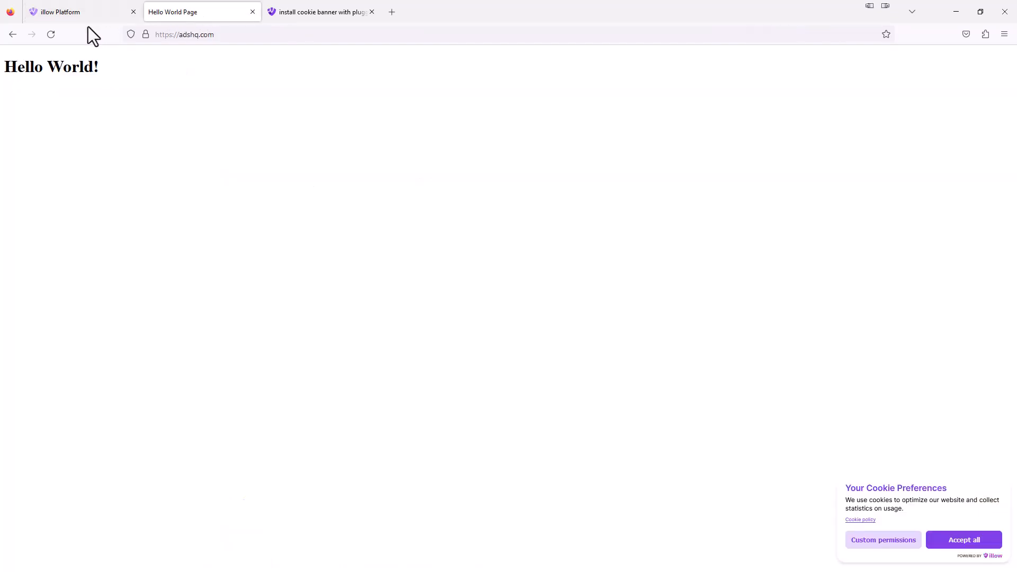
{"action": "left_click", "coordinate": [48, 33]}
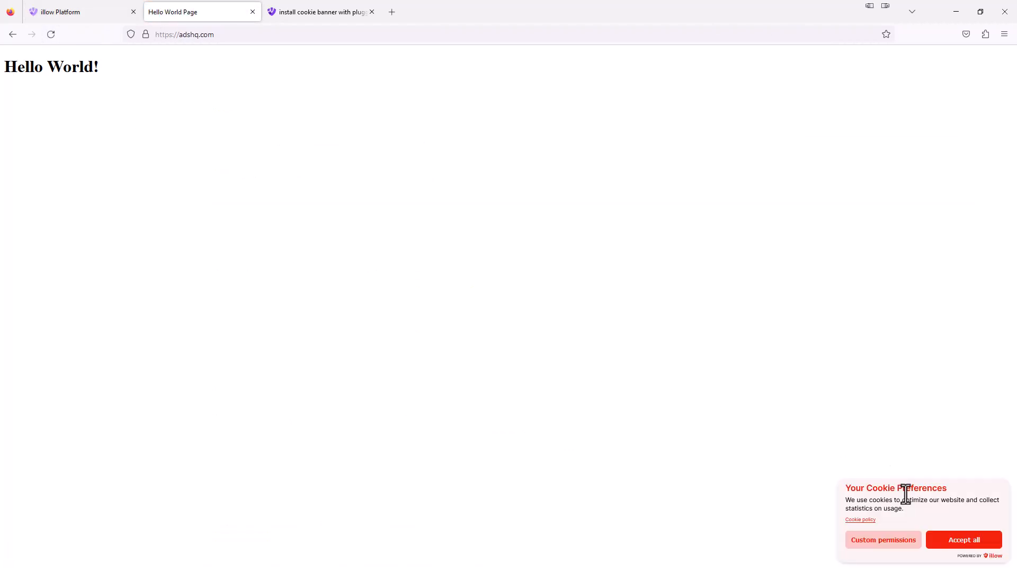
{"action": "left_click", "coordinate": [968, 545]}
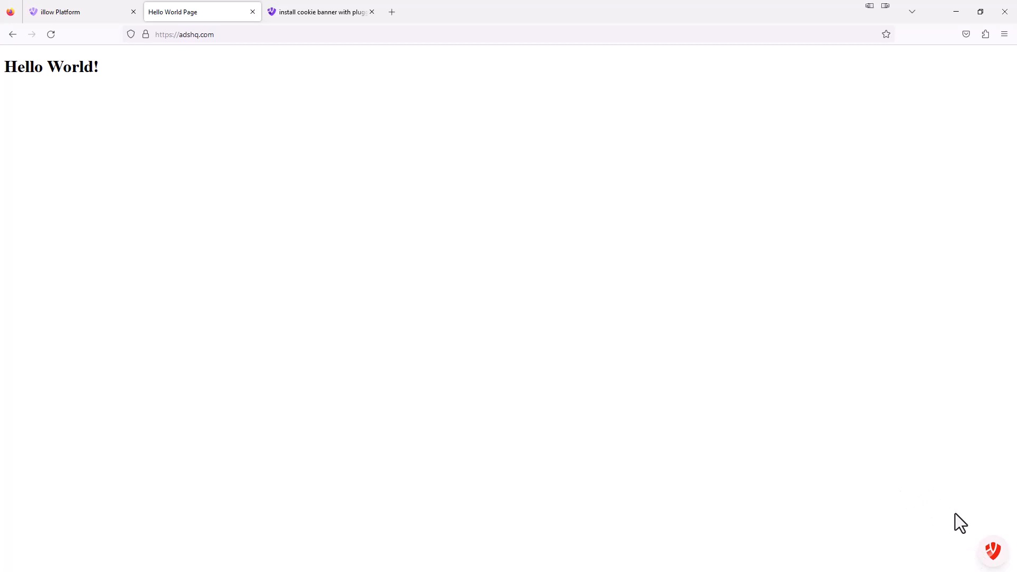
- Reopen the cookie preferences banner from its widget on the Hello World page and accept all cookies again
{"action": "left_click", "coordinate": [992, 551]}
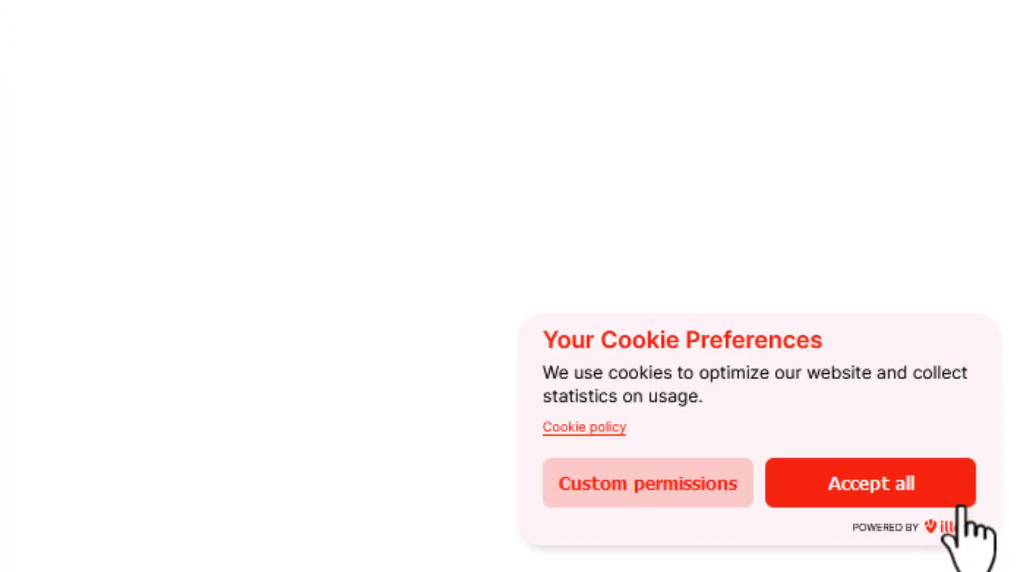
{"action": "left_click", "coordinate": [895, 485]}
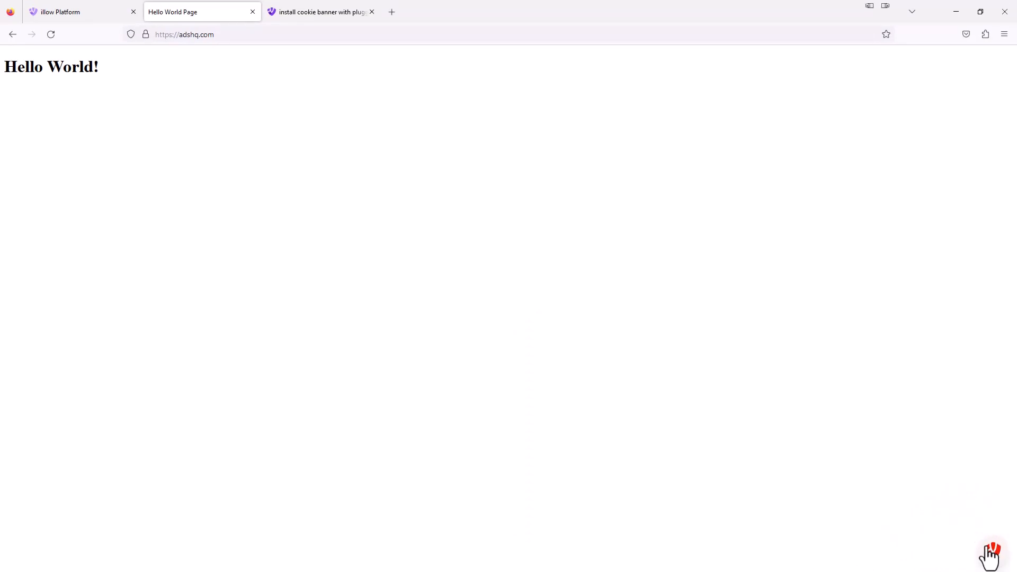
- Set the banner's widget to the cookie icon and the no-widget display option, and reload the Hello World page to check
{"action": "left_click", "coordinate": [79, 13]}
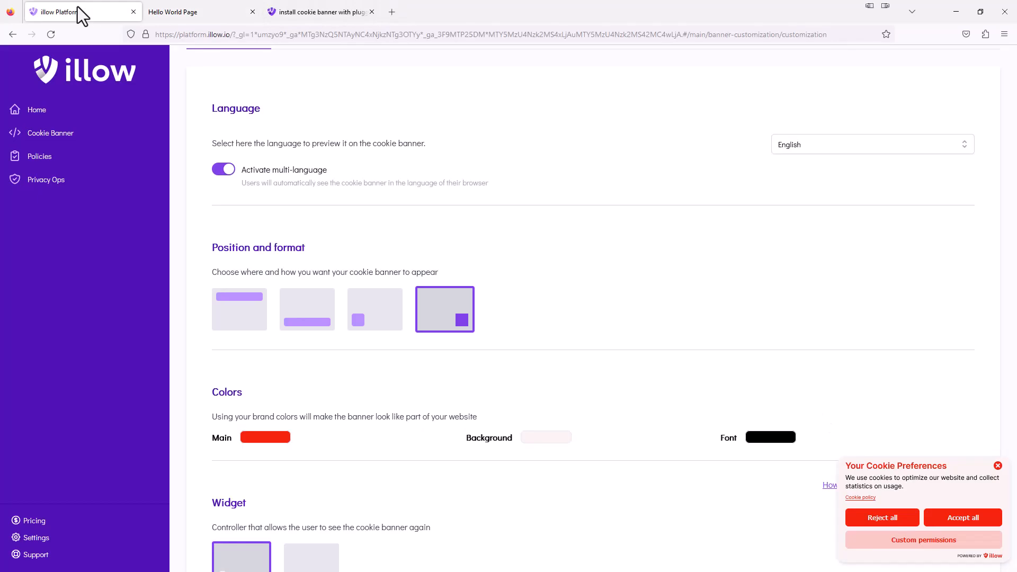
{"action": "scroll", "coordinate": [303, 277], "scroll_direction": "down", "scroll_amount": 5}
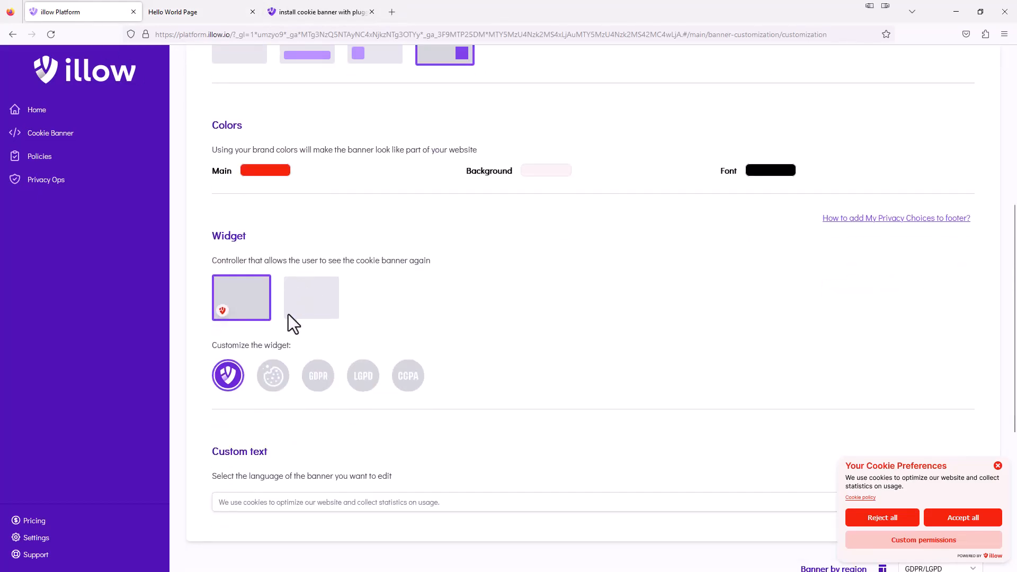
{"action": "left_click", "coordinate": [276, 376]}
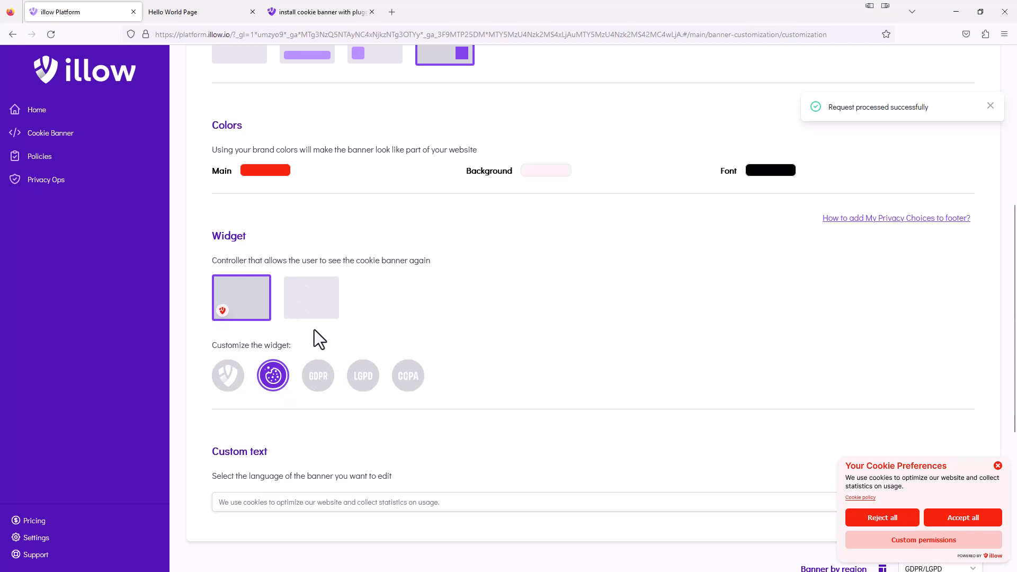
{"action": "left_click", "coordinate": [314, 300]}
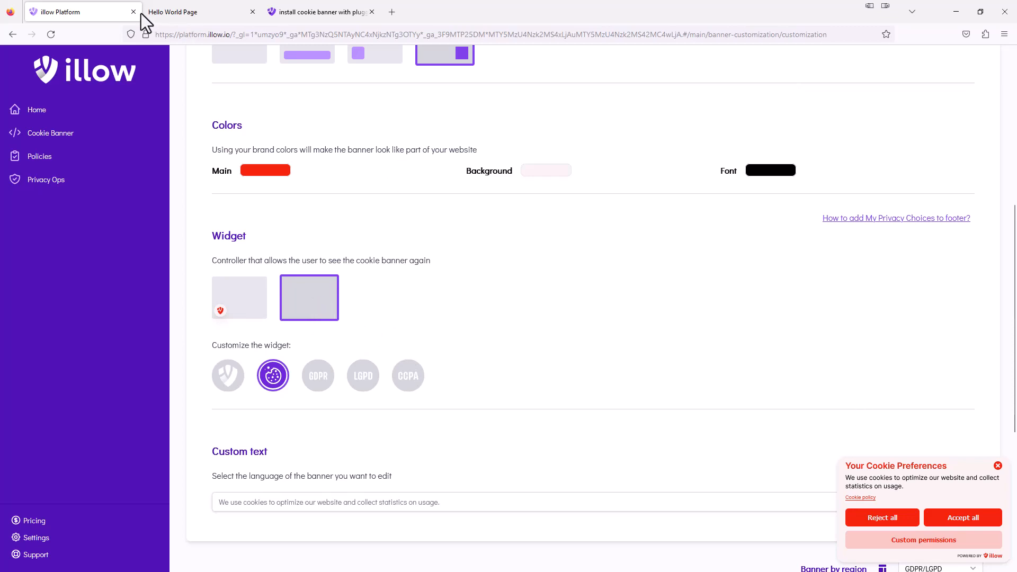
{"action": "left_click", "coordinate": [169, 13]}
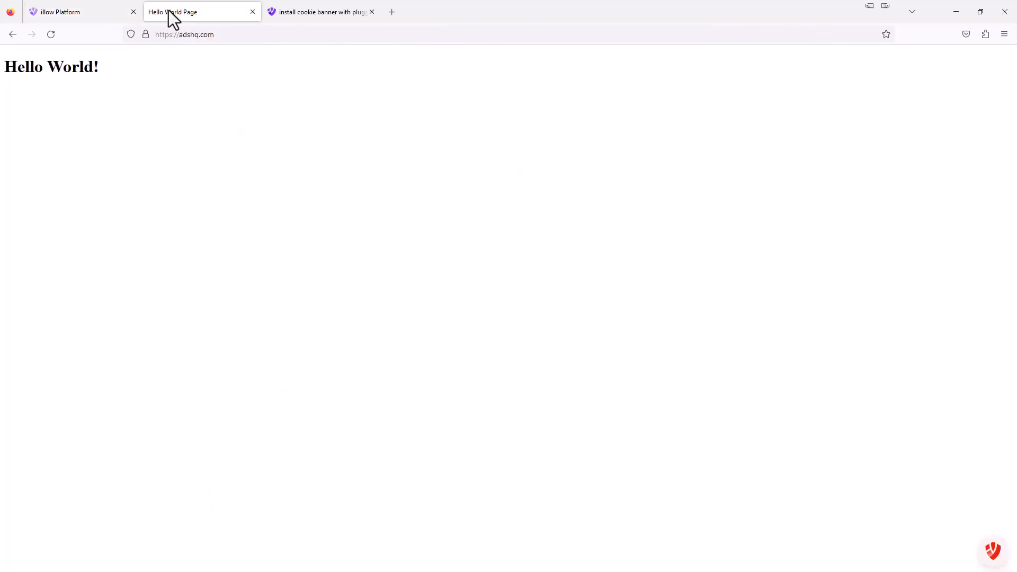
{"action": "left_click", "coordinate": [51, 35]}
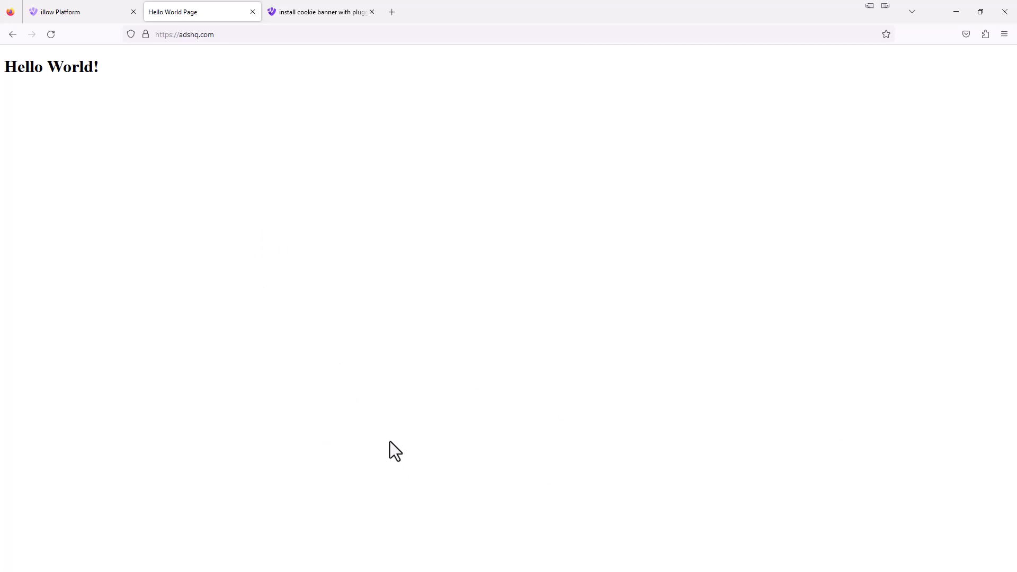
- Return to the illow banner customization and open the Cookie Consent Log for adshq.com
{"action": "left_click", "coordinate": [109, 14]}
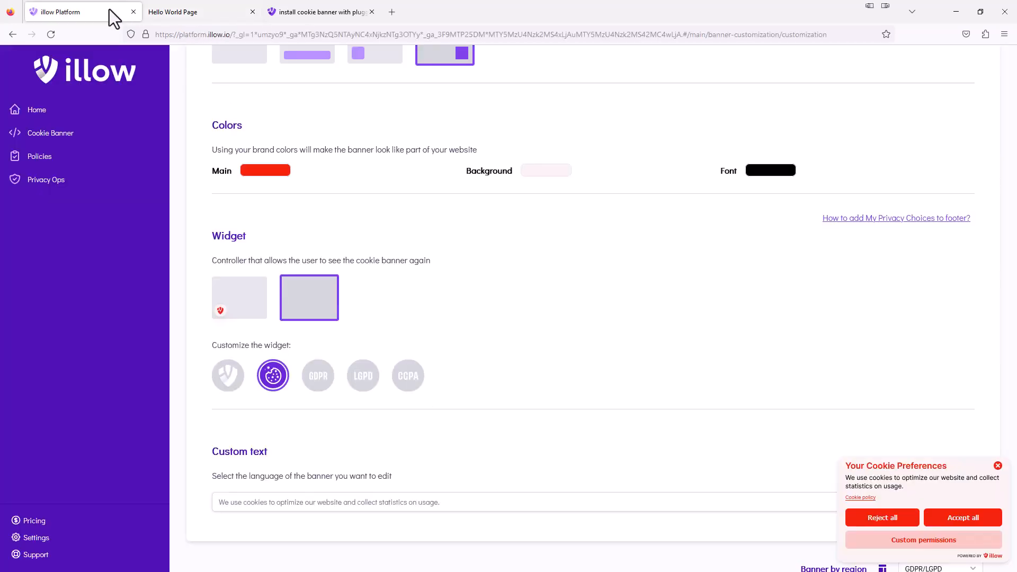
{"action": "scroll", "coordinate": [343, 258], "scroll_direction": "up", "scroll_amount": 5}
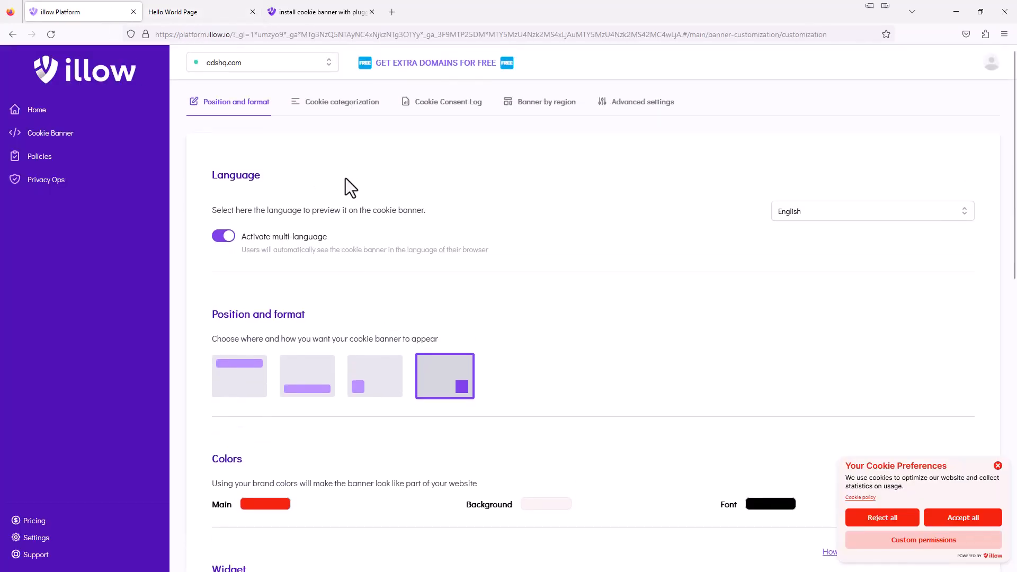
{"action": "left_click", "coordinate": [444, 109]}
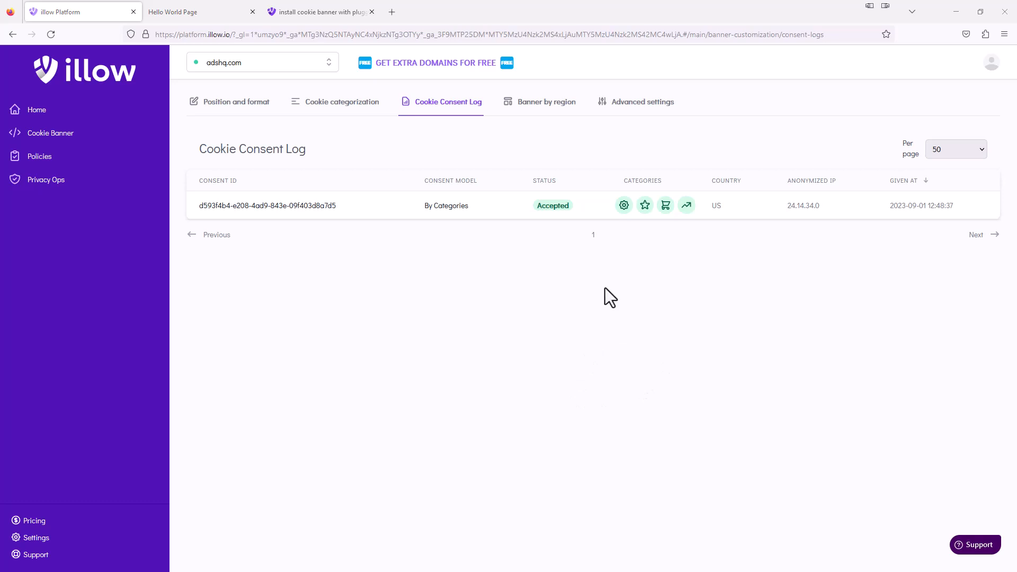
- Review which banner type is assigned to each region, and open the banner's advanced settings
{"action": "left_click", "coordinate": [534, 110]}
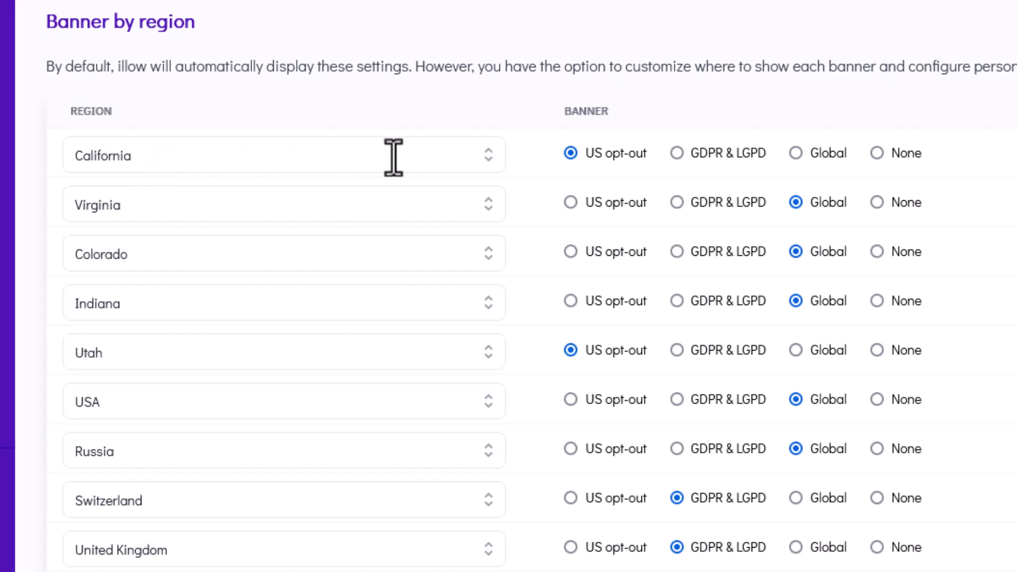
{"action": "scroll", "coordinate": [353, 150], "scroll_direction": "down", "scroll_amount": 5}
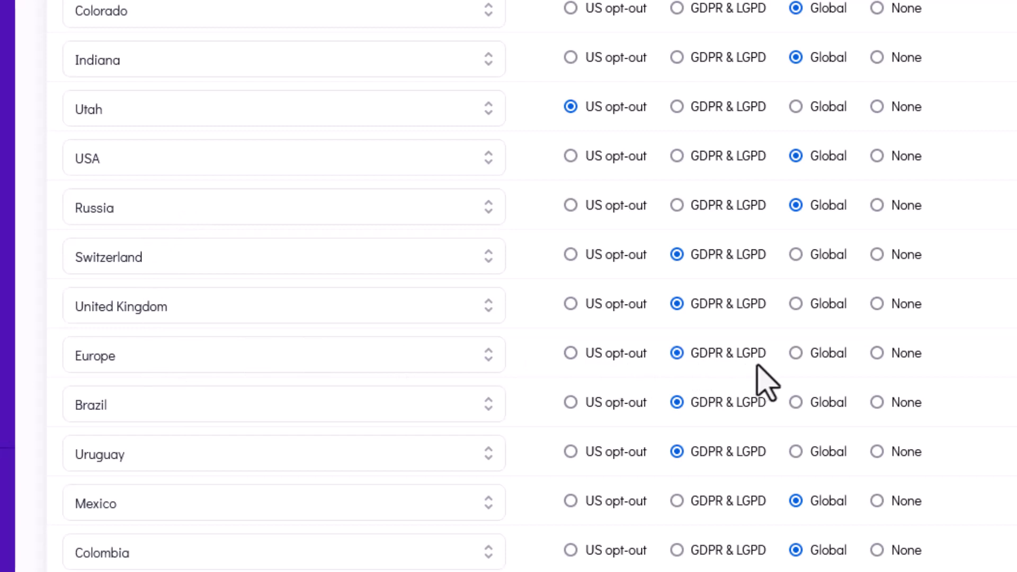
{"action": "scroll", "coordinate": [758, 370], "scroll_direction": "down", "scroll_amount": 7}
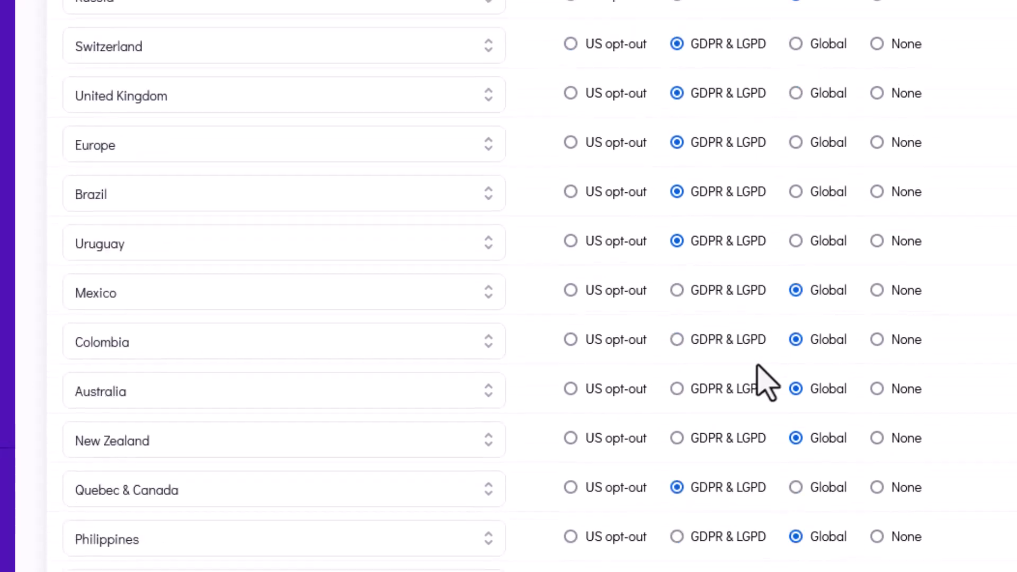
{"action": "scroll", "coordinate": [760, 370], "scroll_direction": "up", "scroll_amount": 11}
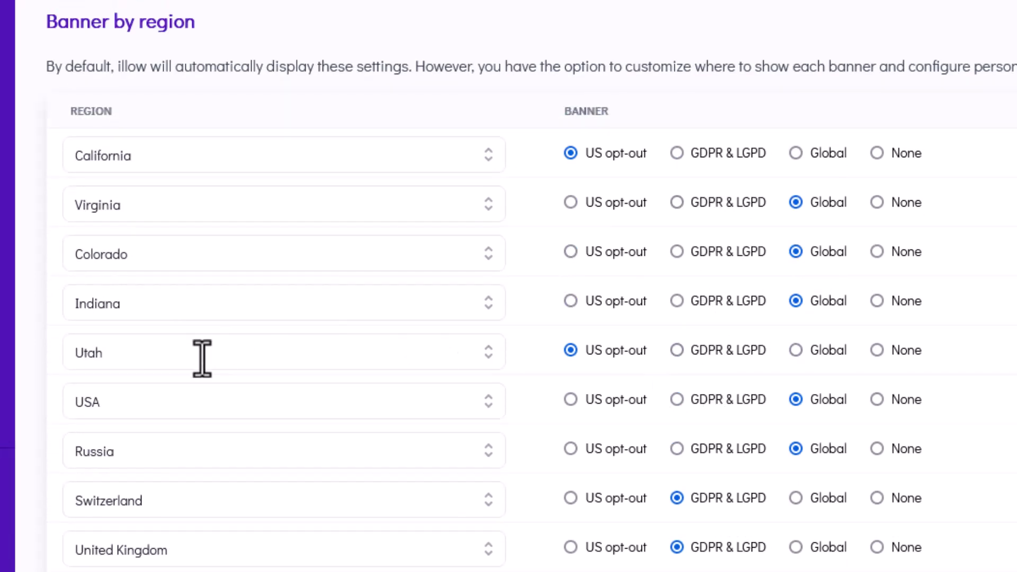
{"action": "scroll", "coordinate": [200, 352], "scroll_direction": "down", "scroll_amount": 5}
{"action": "scroll", "coordinate": [561, 340], "scroll_direction": "up", "scroll_amount": 5}
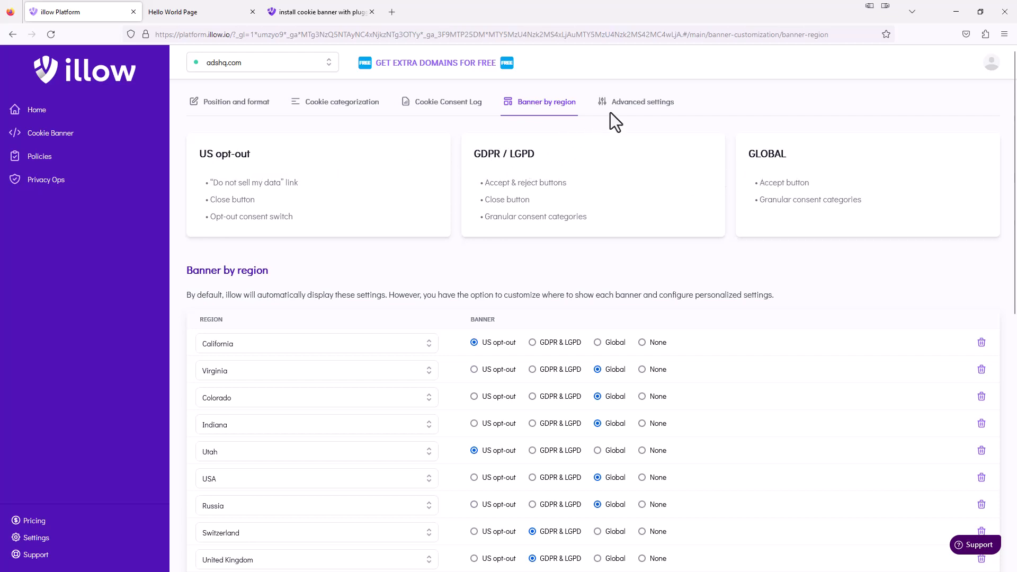
{"action": "left_click", "coordinate": [638, 108]}
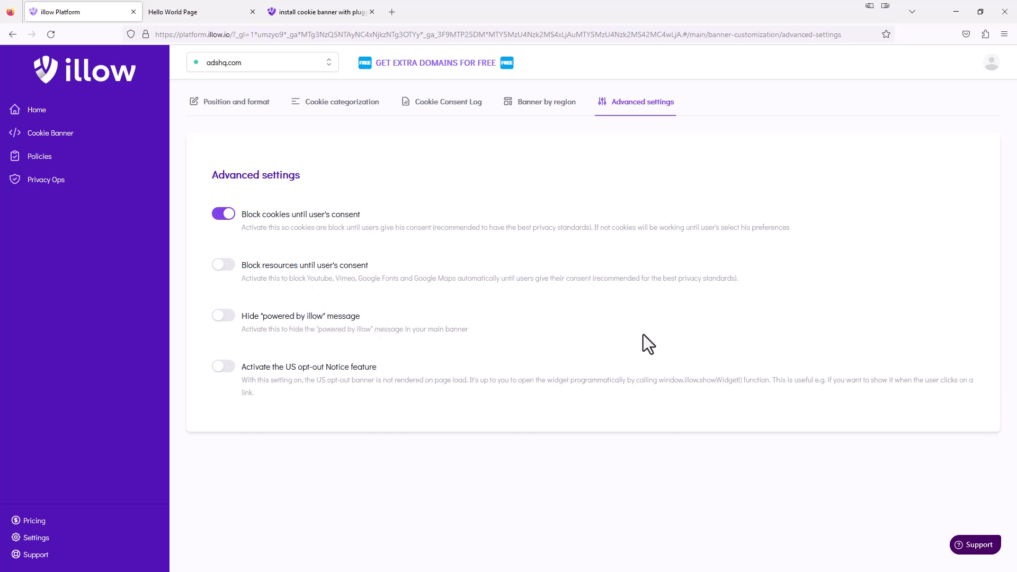
- Go to the illow platform's home overview and view the pricing plans on the illow website
{"action": "left_click", "coordinate": [47, 115]}
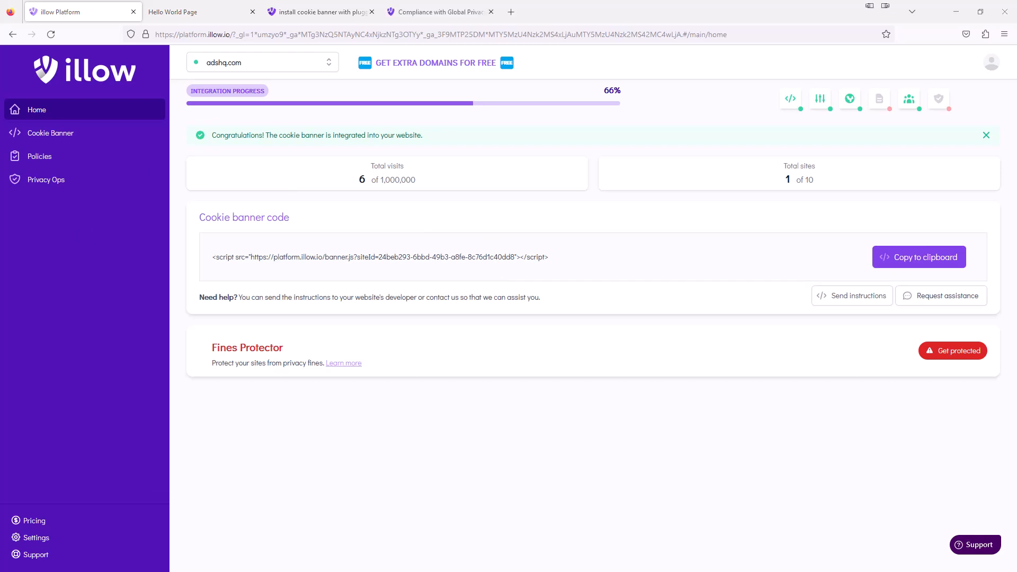
{"action": "left_click", "coordinate": [414, 12]}
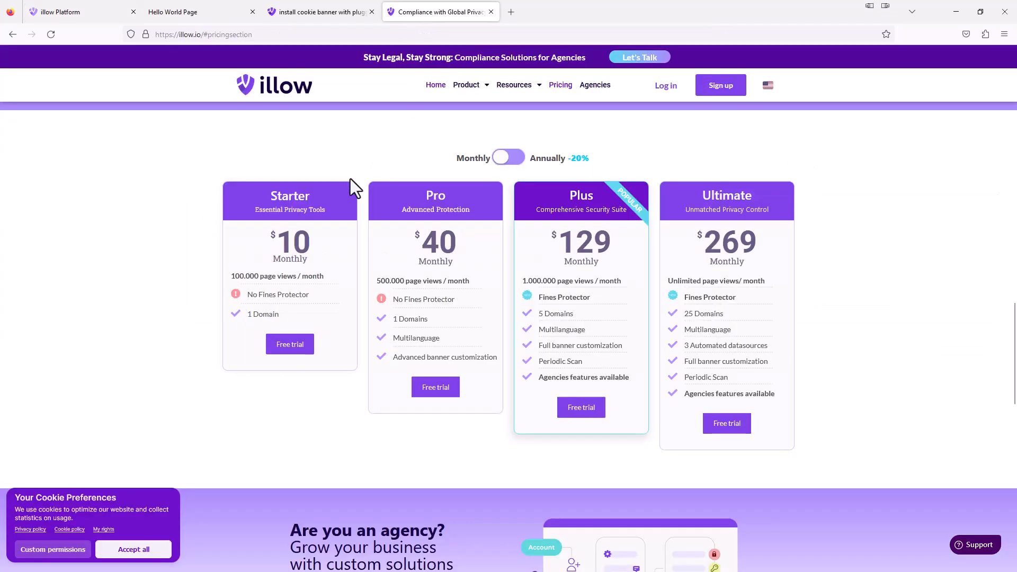